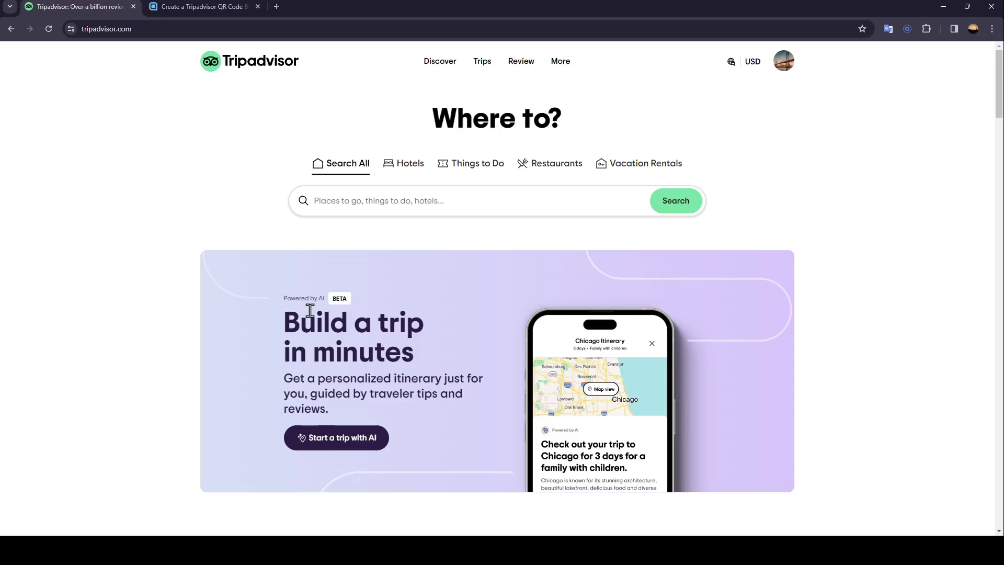
Check Tripadvisor's QR code guide, then search 'resau' and open Resaurant Pulcinella in Novigrad
{"action": "left_click", "coordinate": [227, 9]}
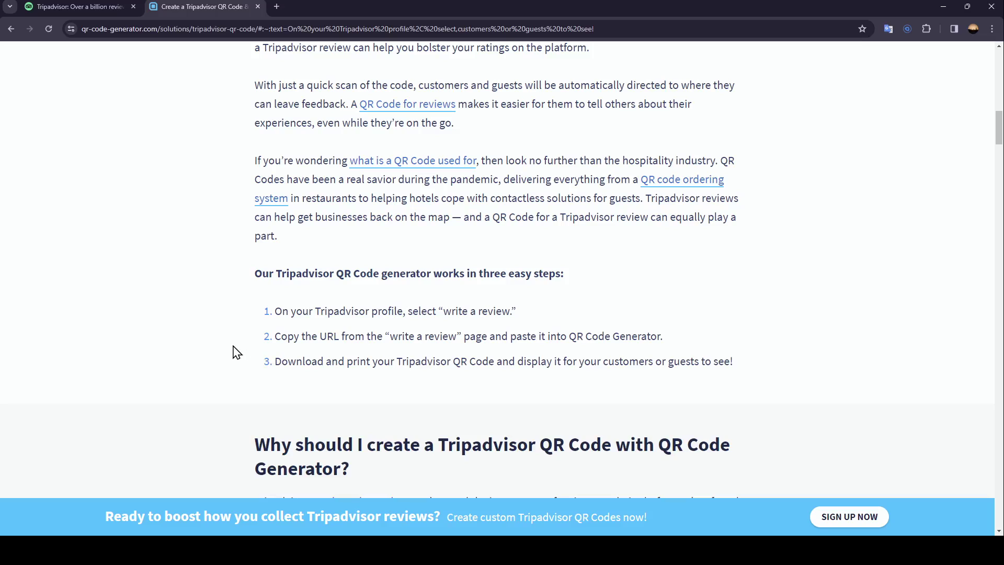
{"action": "middle_click", "coordinate": [183, 345]}
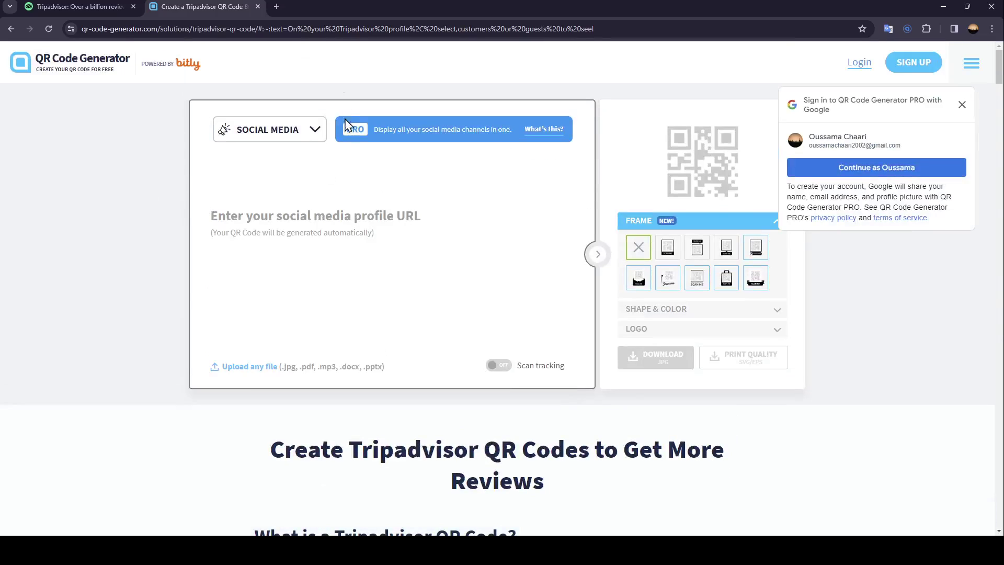
{"action": "left_click", "coordinate": [82, 8]}
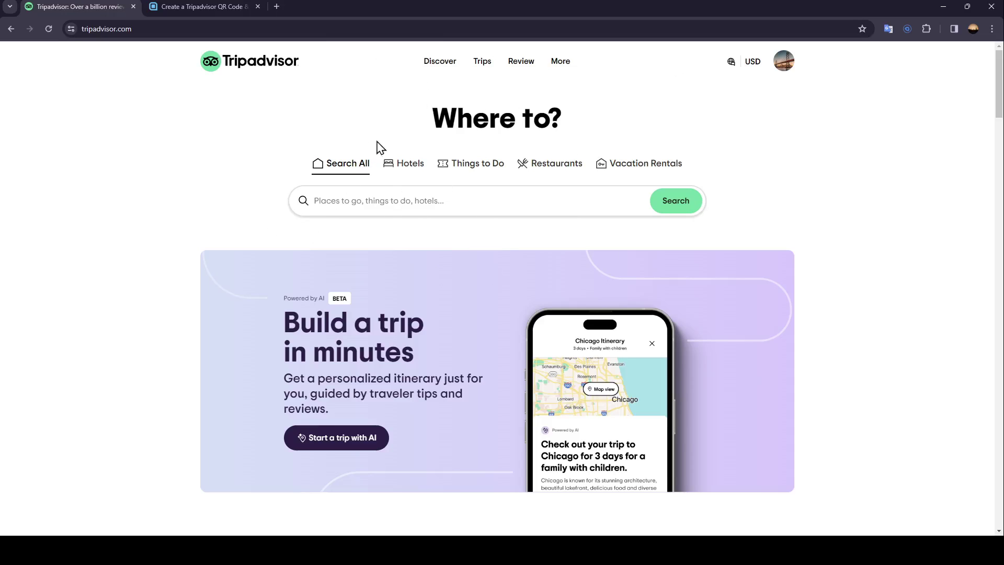
{"action": "left_click", "coordinate": [451, 202]}
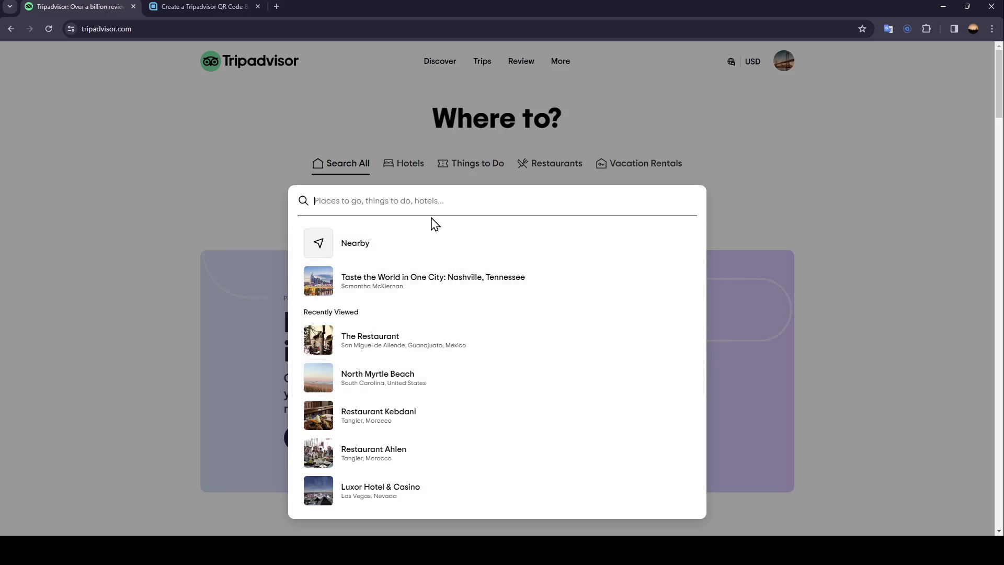
{"action": "type", "text": "r"}
{"action": "type", "text": "esau"}
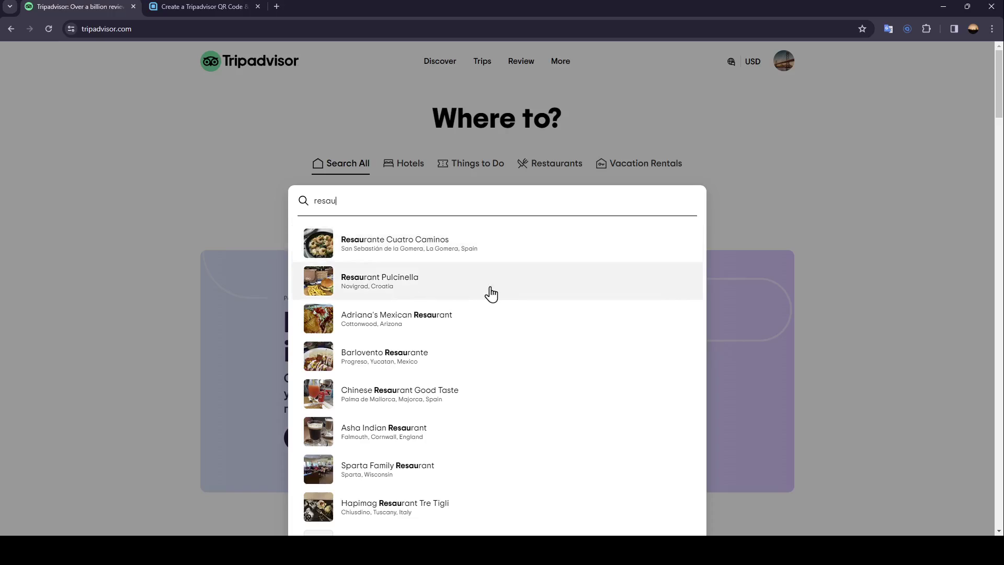
{"action": "left_click", "coordinate": [438, 292]}
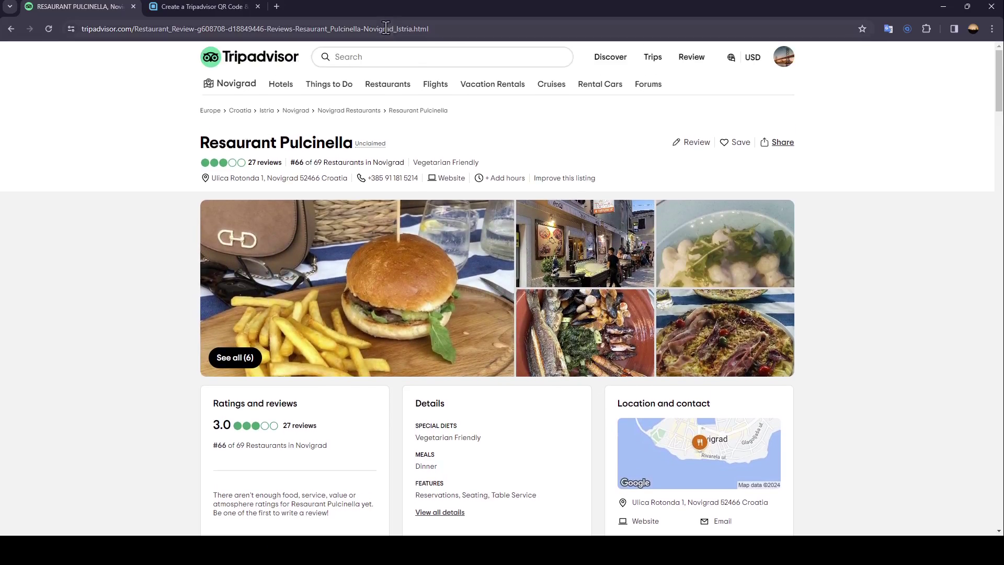
Copy the full Resaurant Pulcinella page URL and return to the QR Code Generator tab
{"action": "left_click", "coordinate": [380, 29]}
{"action": "left_click_drag", "start_coordinate": [479, 29], "coordinate": [77, 55]}
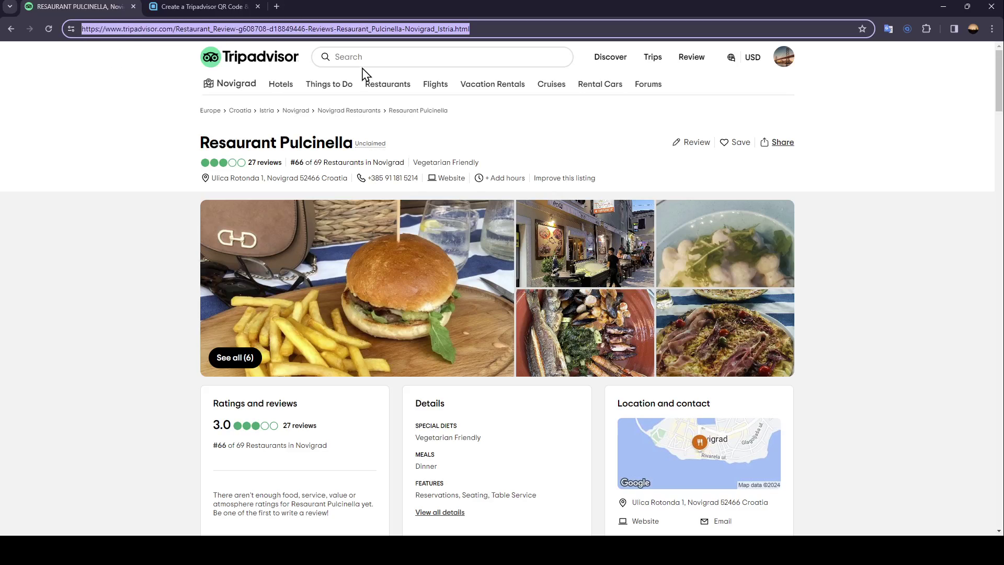
{"action": "left_click", "coordinate": [202, 7]}
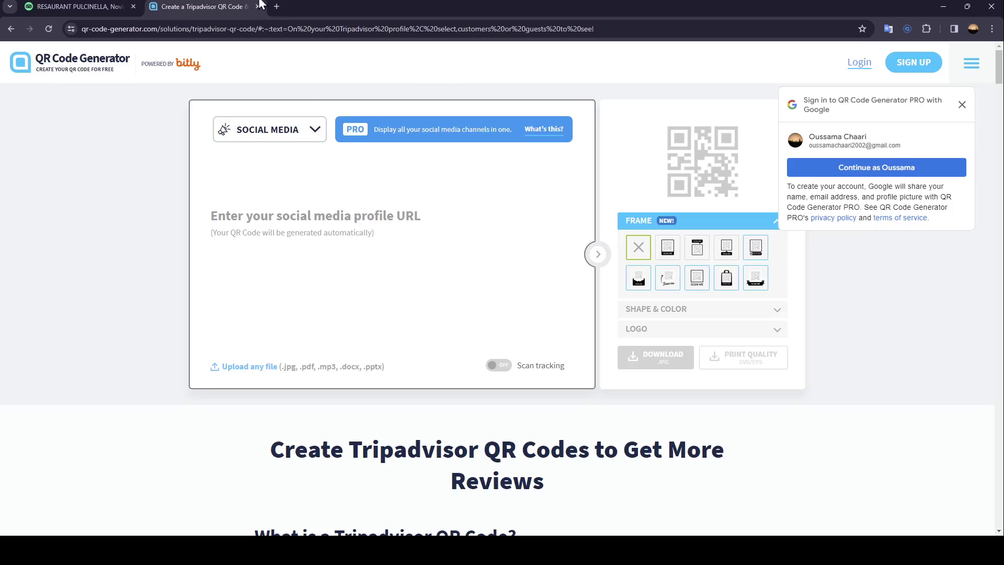
Google 'qr code generator' in a new tab and open QRFY's sponsored free QR code maker
{"action": "left_click", "coordinate": [276, 6]}
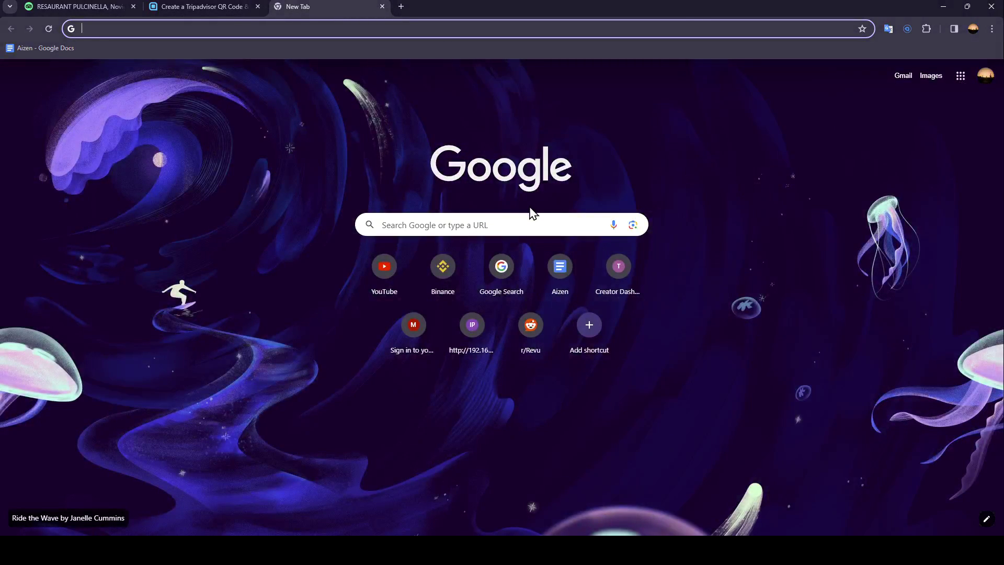
{"action": "left_click", "coordinate": [530, 212]}
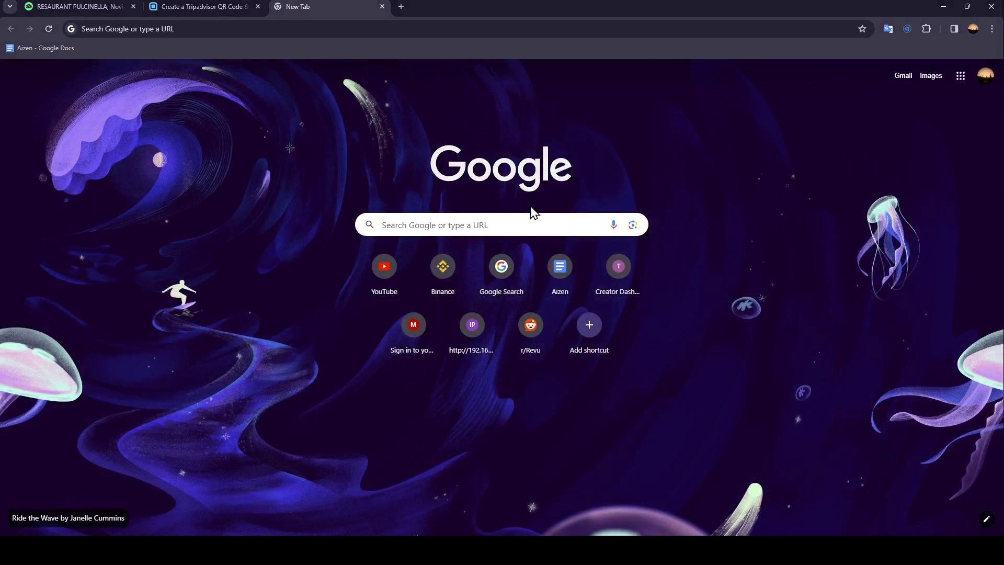
{"action": "left_click", "coordinate": [500, 225]}
{"action": "type", "text": "qr co"}
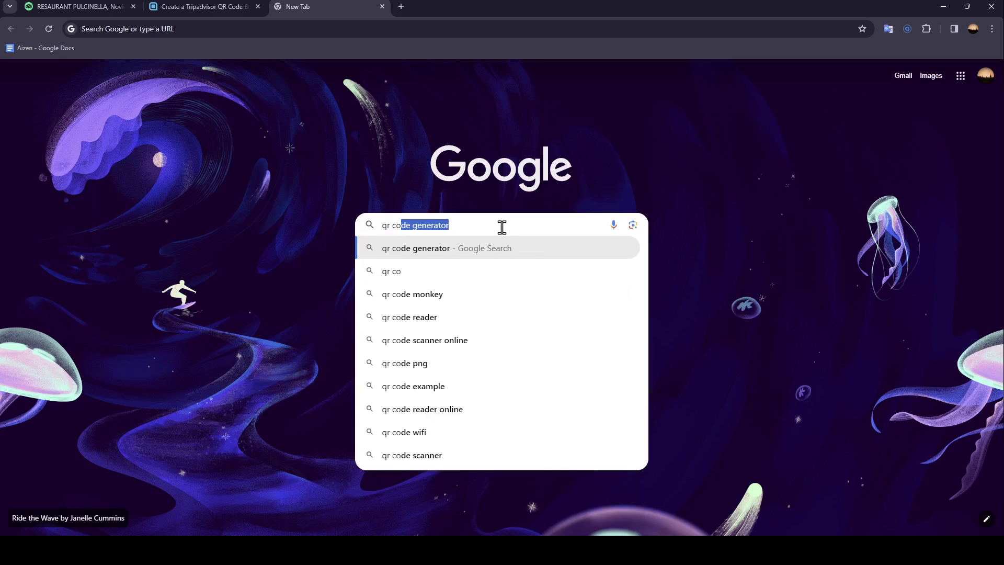
{"action": "type", "text": "de generat"}
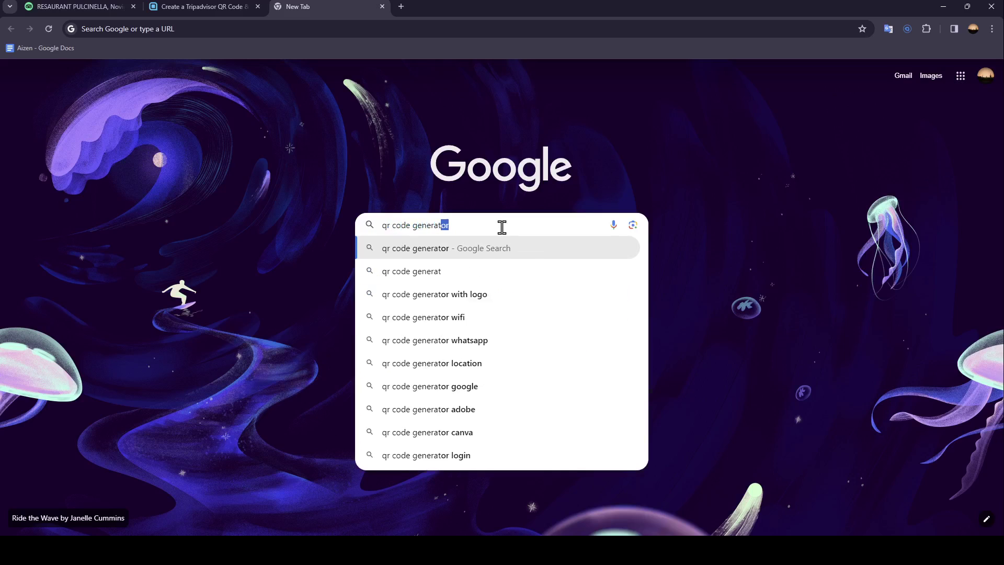
{"action": "type", "text": "or"}
{"action": "key", "text": "Return"}
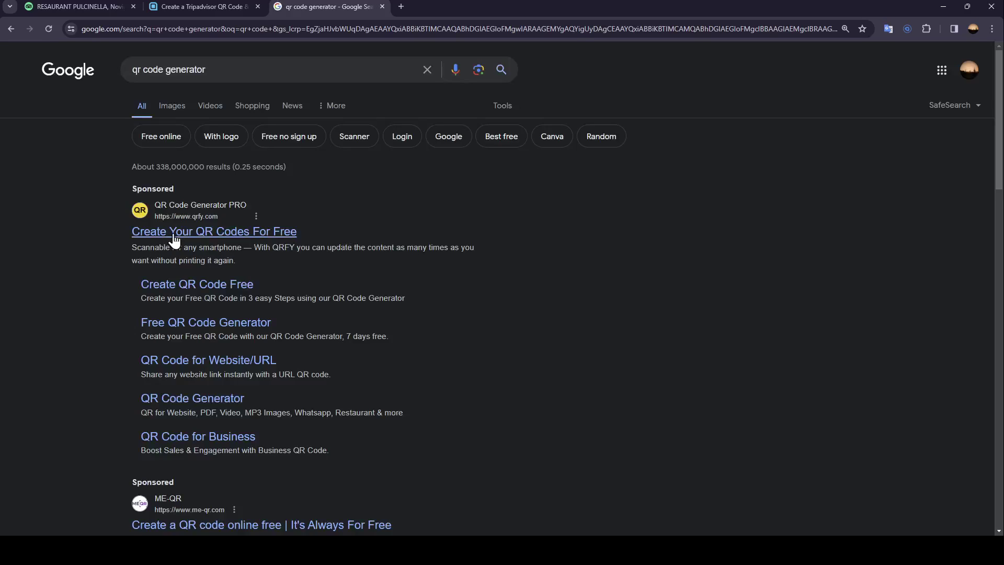
{"action": "left_click", "coordinate": [174, 240]}
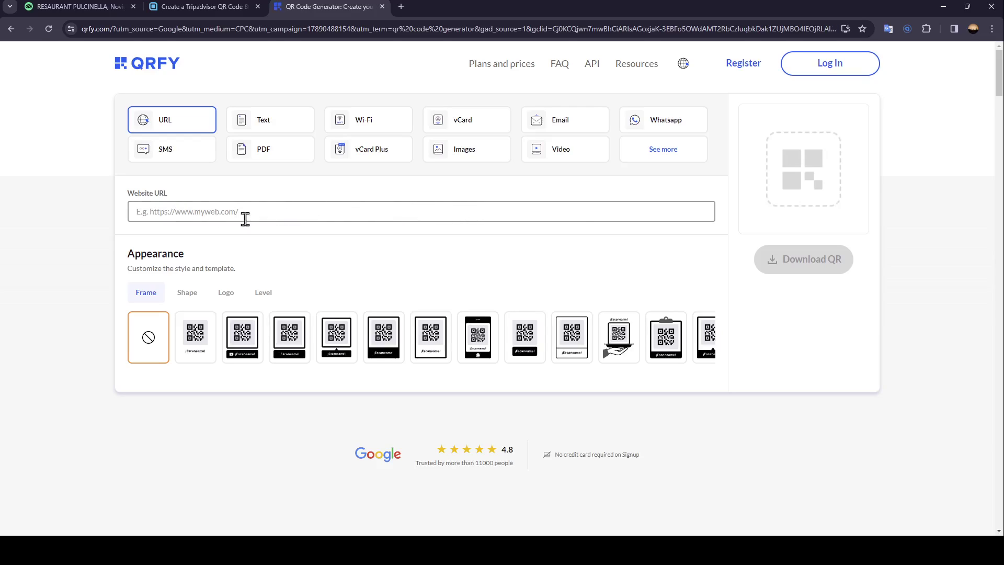
Paste the copied Tripadvisor restaurant URL into QRFY's Website URL field
{"action": "left_click", "coordinate": [213, 211]}
{"action": "type", "text": "https://www.tripadvisor.com/Restaurant_Review-g608708-d18849446-Reviews-Resaurant_Pulcinella-Novigrad_Istria.html"}
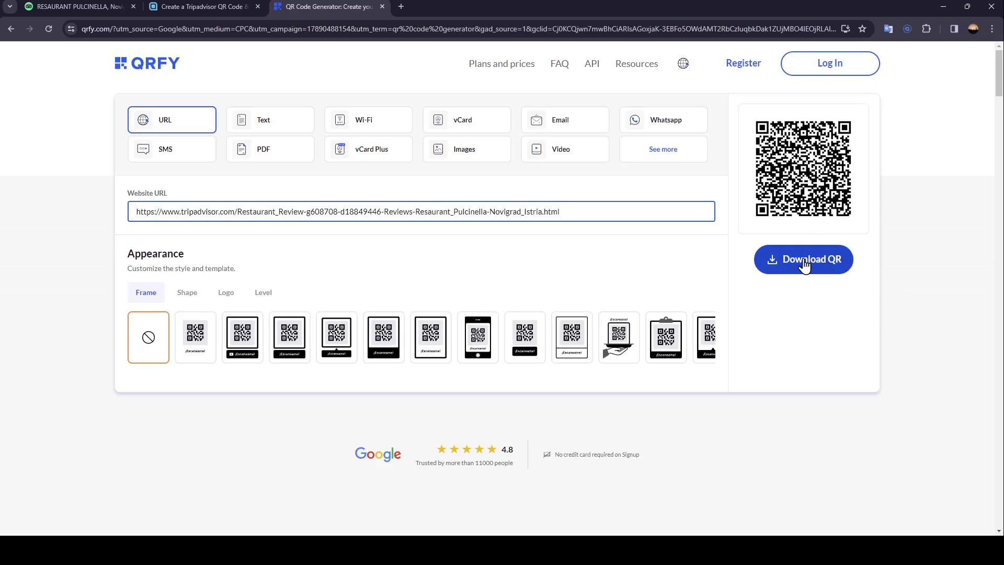
{"action": "left_click", "coordinate": [805, 265]}
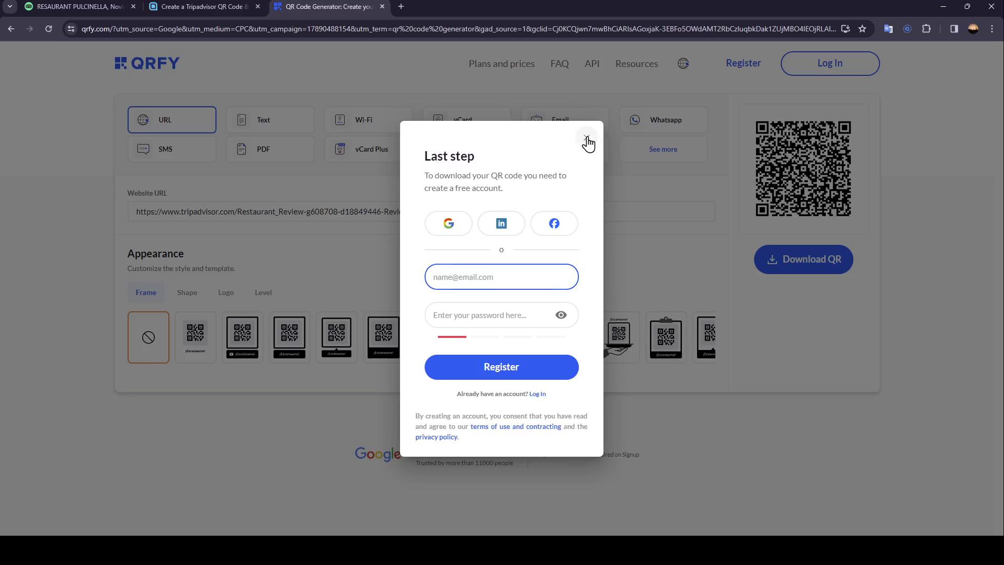
{"action": "left_click", "coordinate": [588, 142]}
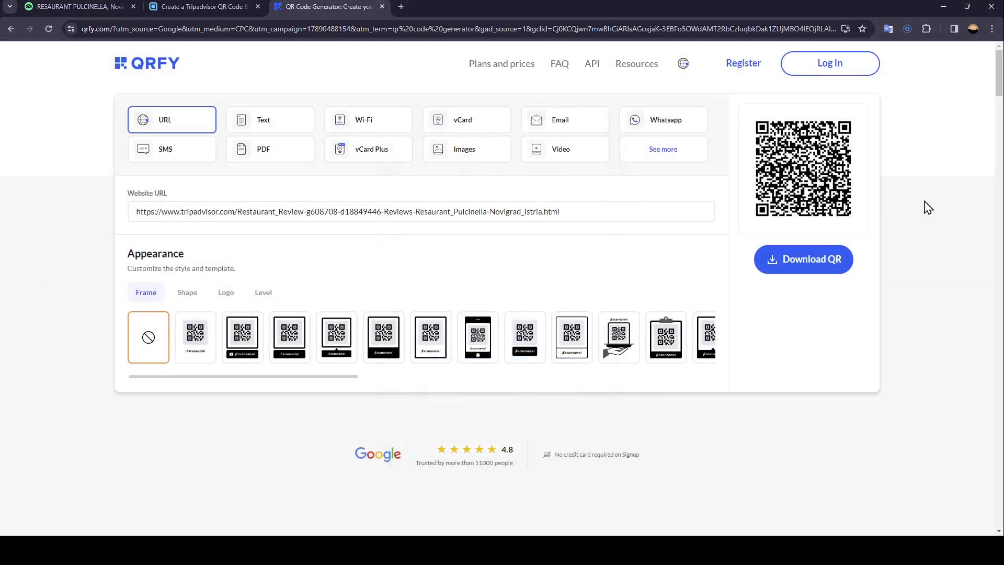